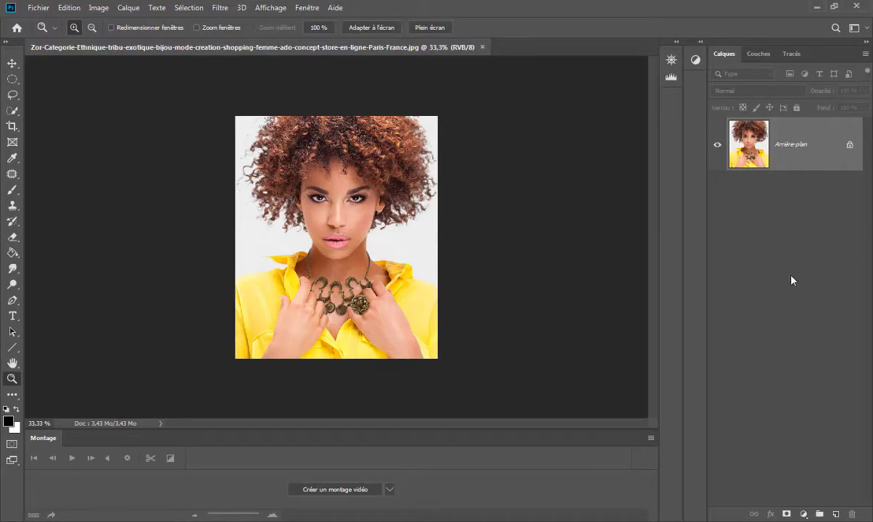
- Duplicate the Arrière-plan layer so an Arrière-plan copie layer sits above it
left_click_drag(757, 145, 836, 514)
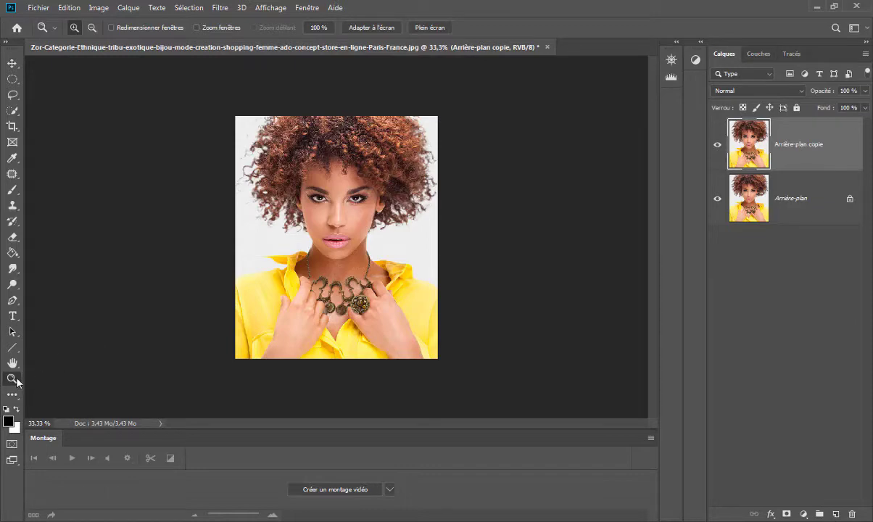
- Zoom in closely on the lips and select the standard Pen tool
left_click_drag(305, 220, 382, 267)
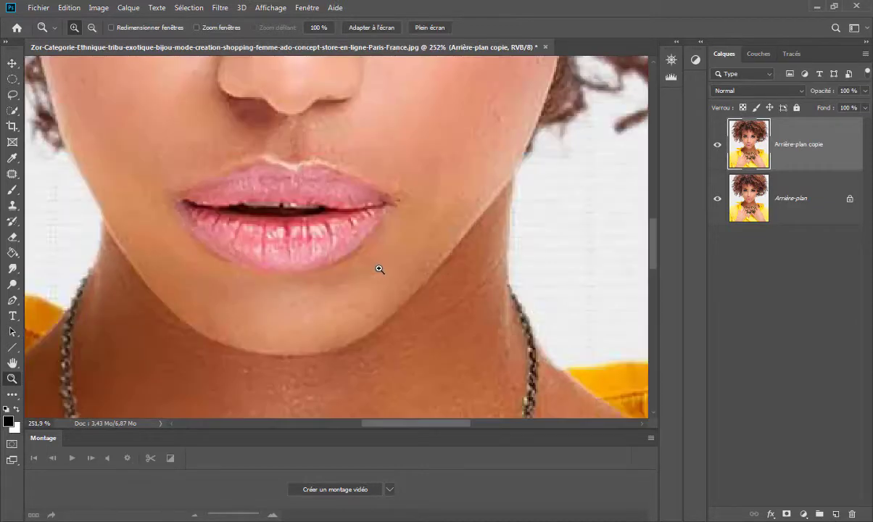
left_click(12, 303)
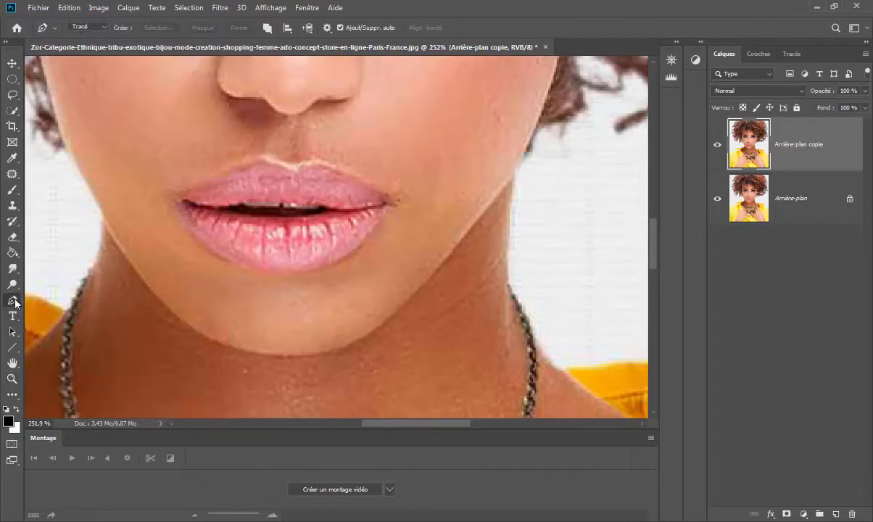
right_click(12, 303)
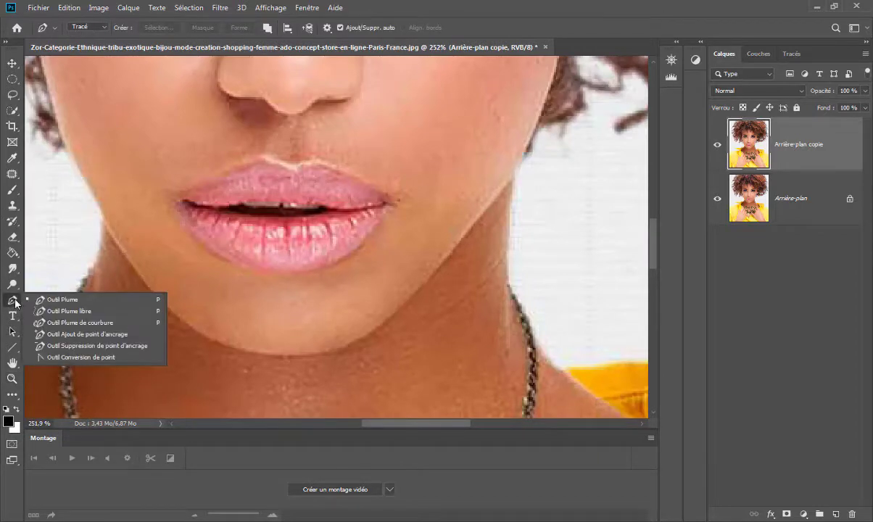
left_click(72, 301)
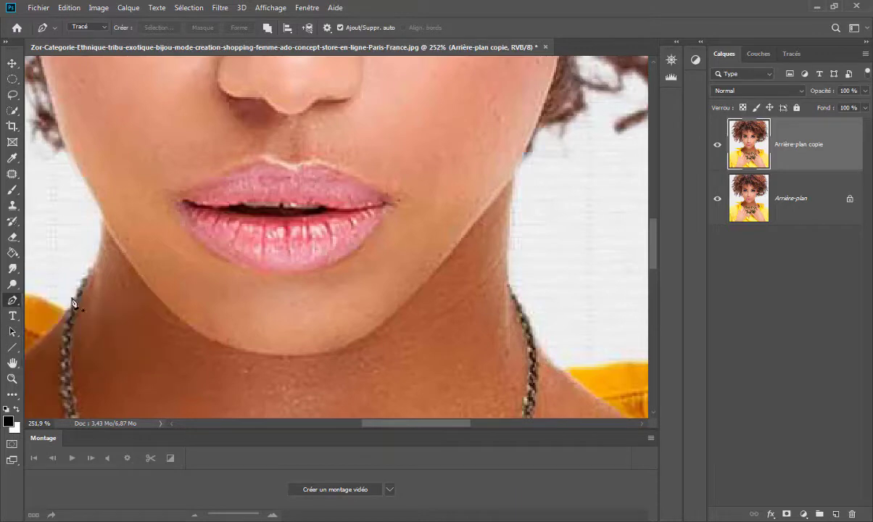
- Place curved anchor points along the upper lip outline, starting from the left corner
left_click(175, 195)
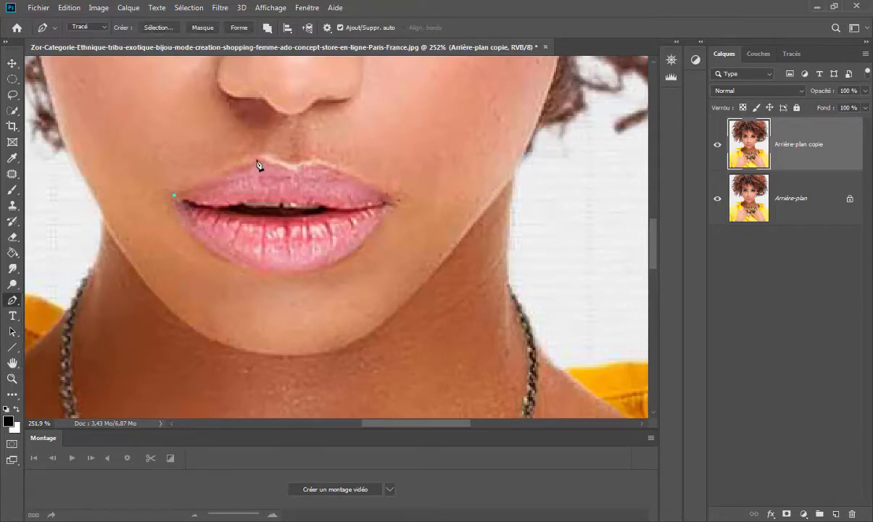
left_click(248, 160)
left_click(289, 167)
left_click(290, 166)
left_click(341, 171)
left_click_drag(349, 184, 346, 175)
left_click(341, 173)
- Curve the path around the right corner and lower lip, closing it at the left corner
left_click_drag(394, 201, 410, 218)
left_click(395, 204)
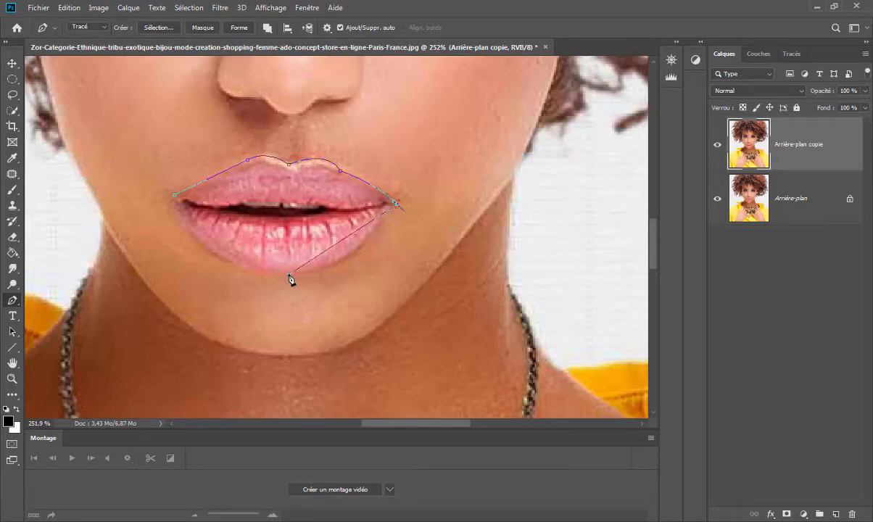
left_click_drag(290, 275, 235, 274)
left_click(298, 275)
mouse_move(175, 197)
left_mouse_down()
mouse_move(210, 164)
mouse_move(166, 136)
left_mouse_up()
- Convert the lip path into a selection with Définir une sélection
right_click(275, 228)
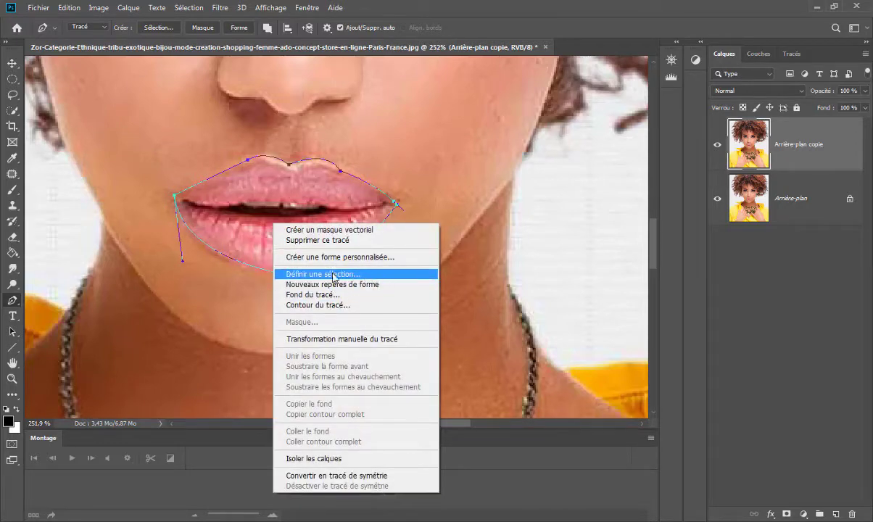
left_click(362, 274)
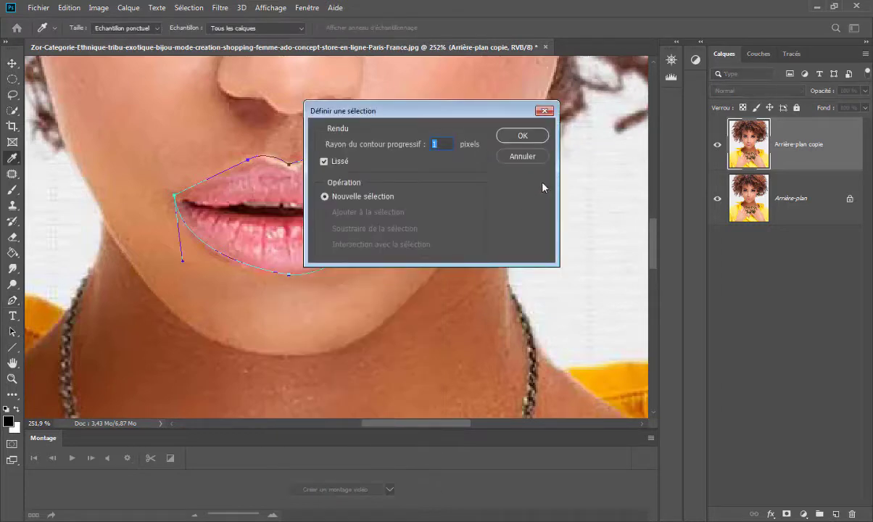
left_click(522, 136)
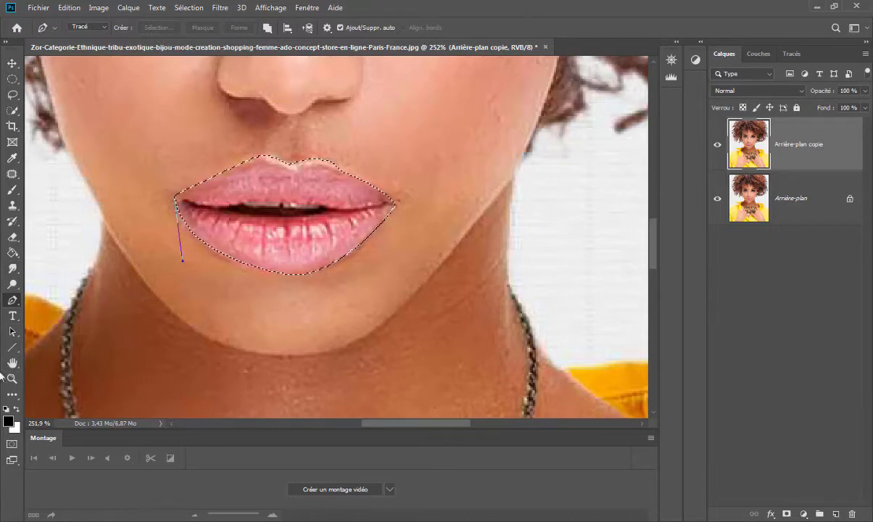
- Fit the whole portrait on screen with the Zoom tool's Taille écran
left_click(13, 379)
right_click(278, 324)
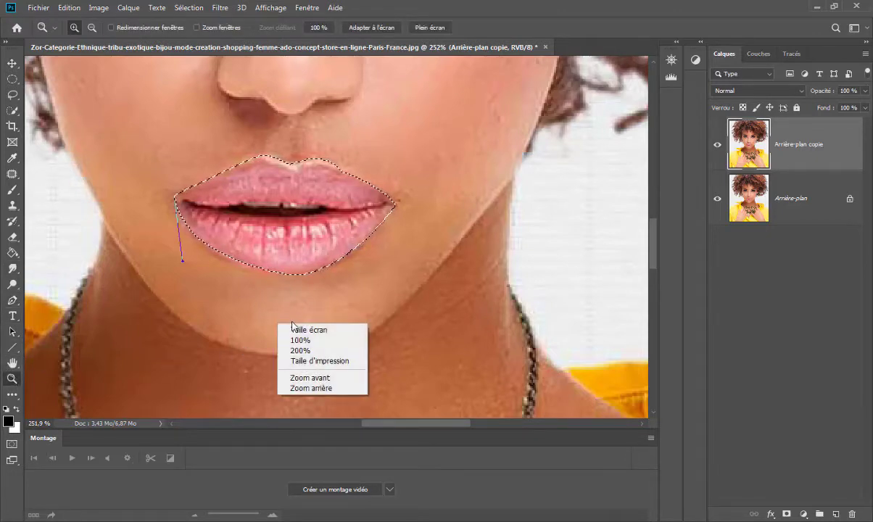
left_click(309, 330)
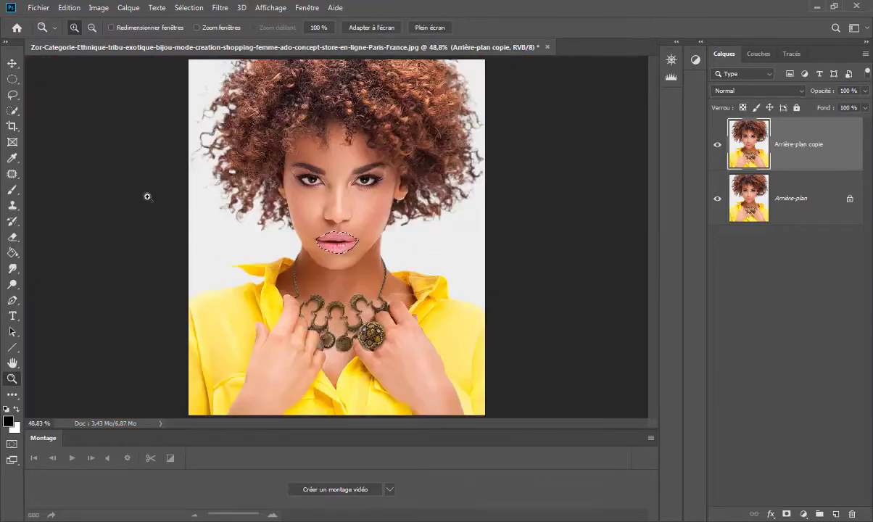
- Brush over the yellow blouse on both sides with Quick Selection in Add mode
left_click(10, 111)
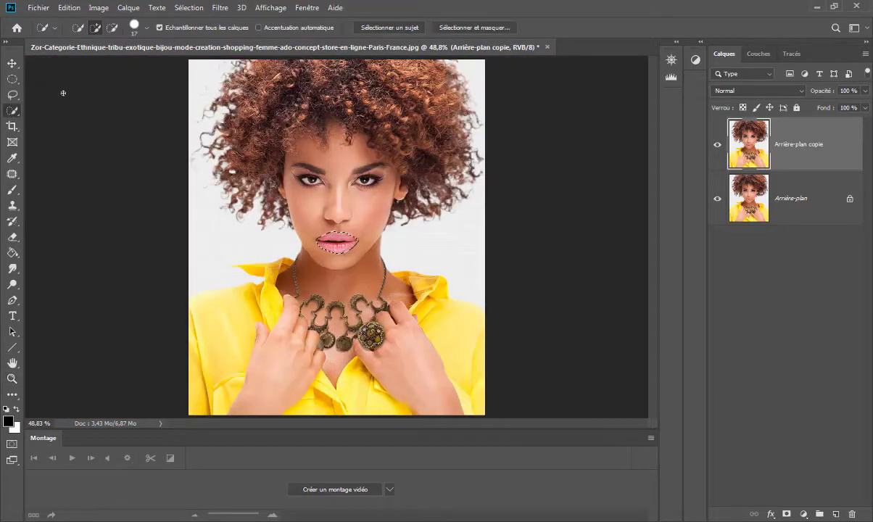
left_click(95, 28)
left_click_drag(199, 320, 265, 304)
left_click_drag(221, 377, 224, 396)
left_click_drag(343, 394, 362, 382)
left_click_drag(417, 323, 437, 316)
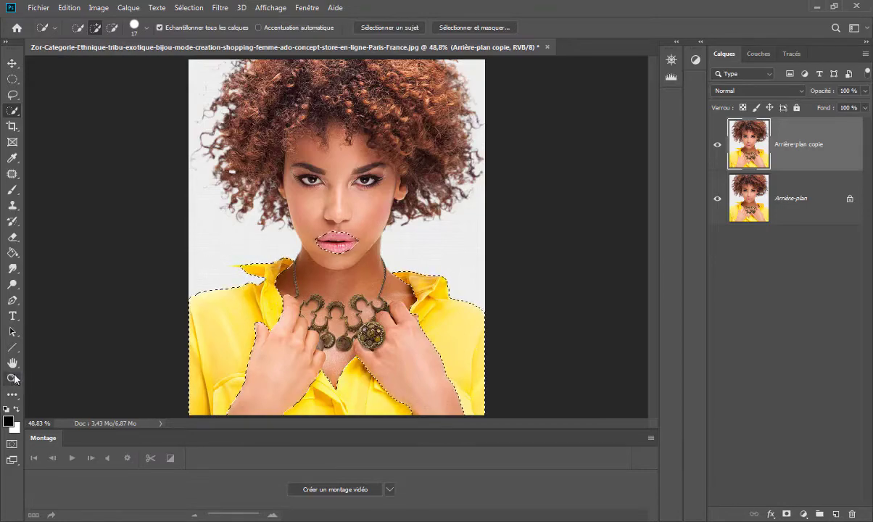
left_click(13, 378)
- Zoom in and refine the selection around the thin yellow collar tip with a tiny brush
left_click(239, 270)
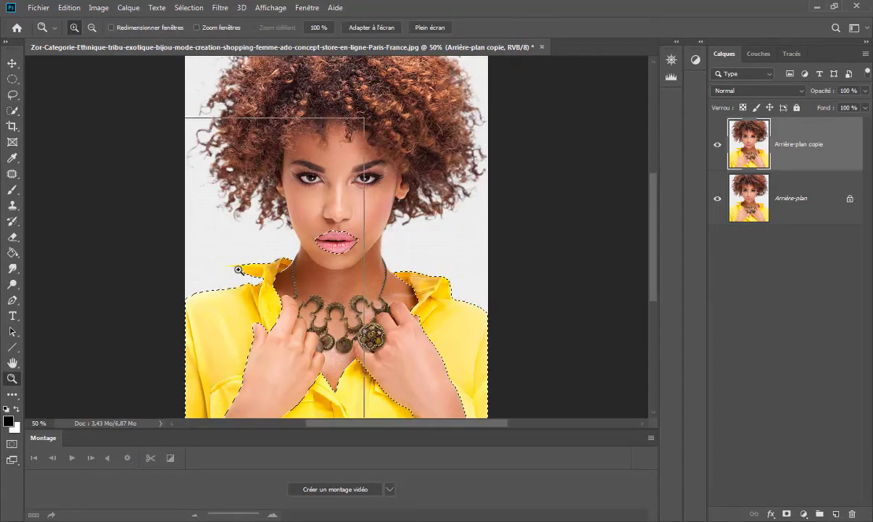
left_click_drag(188, 245, 282, 298)
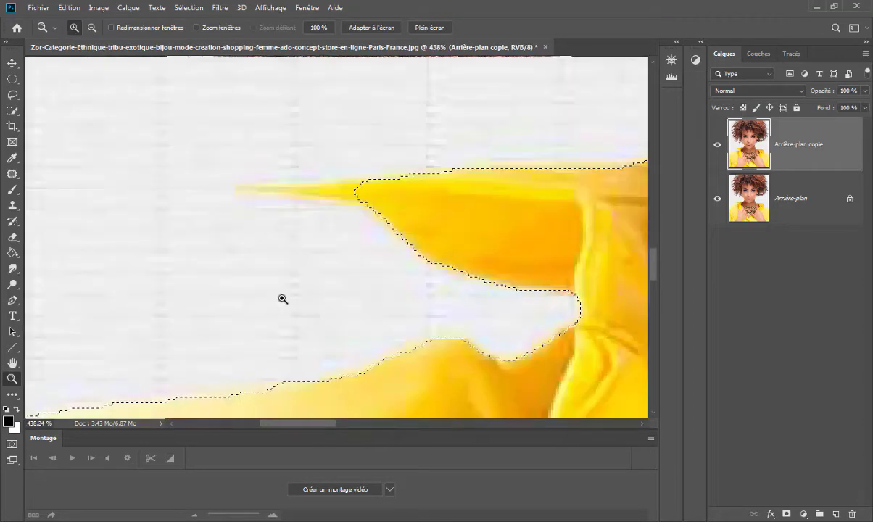
left_click(12, 109)
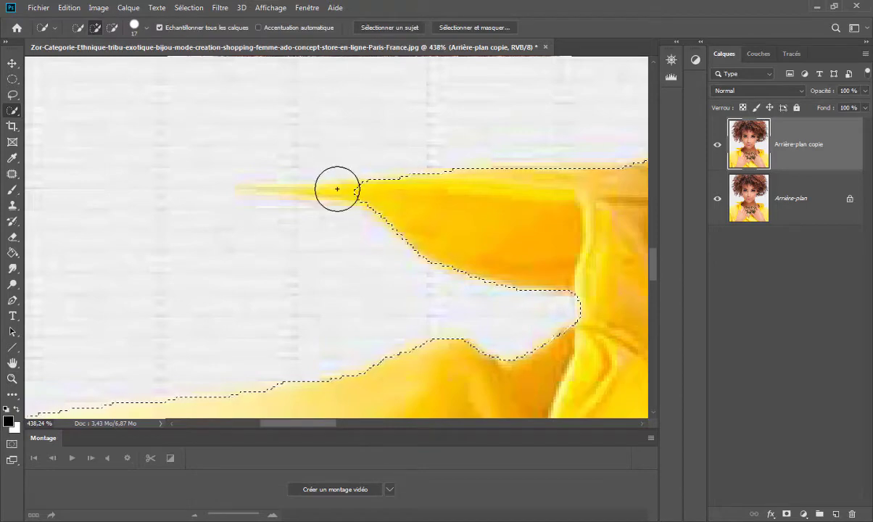
left_click_drag(337, 189, 289, 191)
left_click(306, 191)
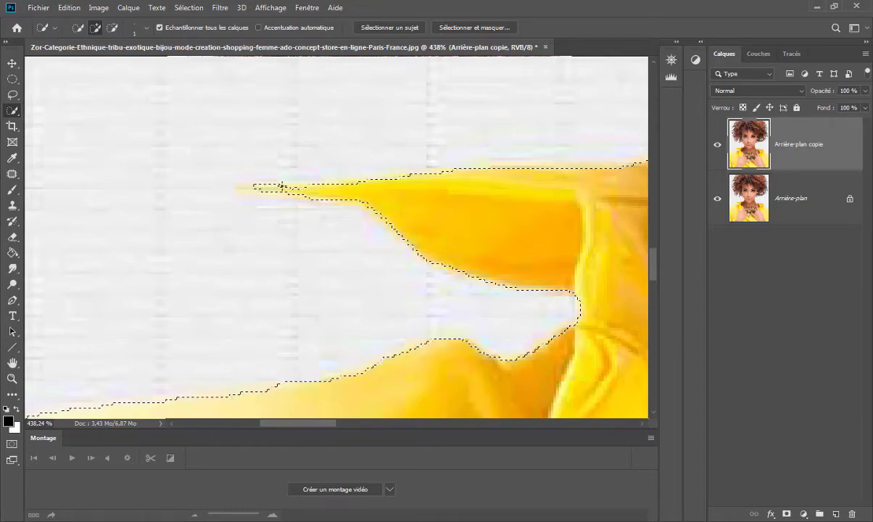
- Fit the whole portrait back on screen with Taille écran
left_click(12, 380)
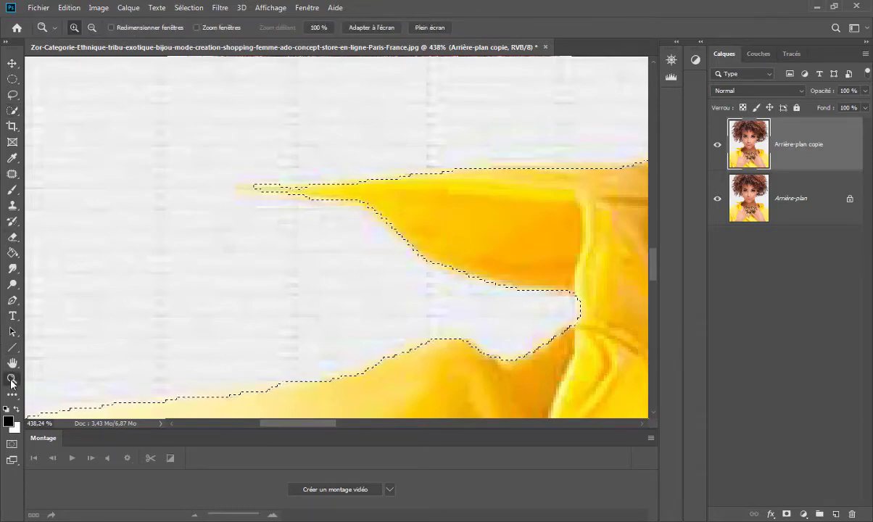
right_click(325, 283)
left_click(345, 286)
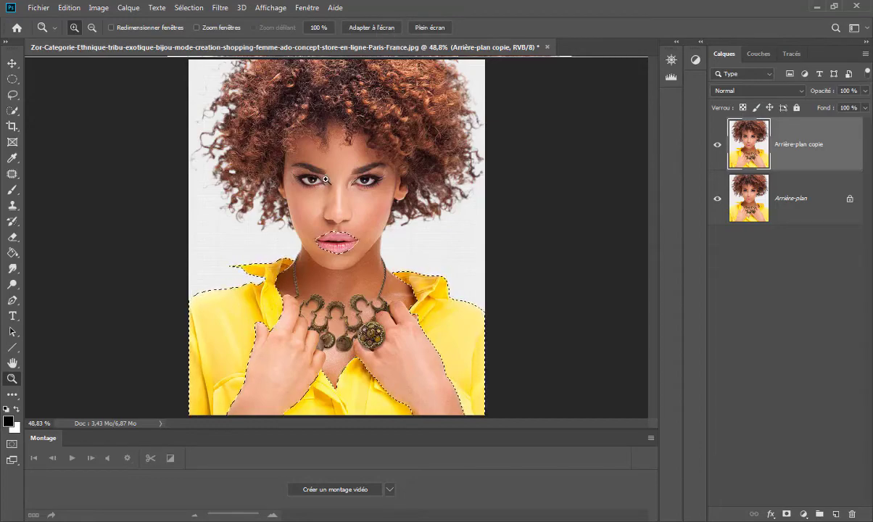
- Copy the selected lips and blouse onto a new layer, Calque 1, with Ctrl+J
key("ctrl+j")
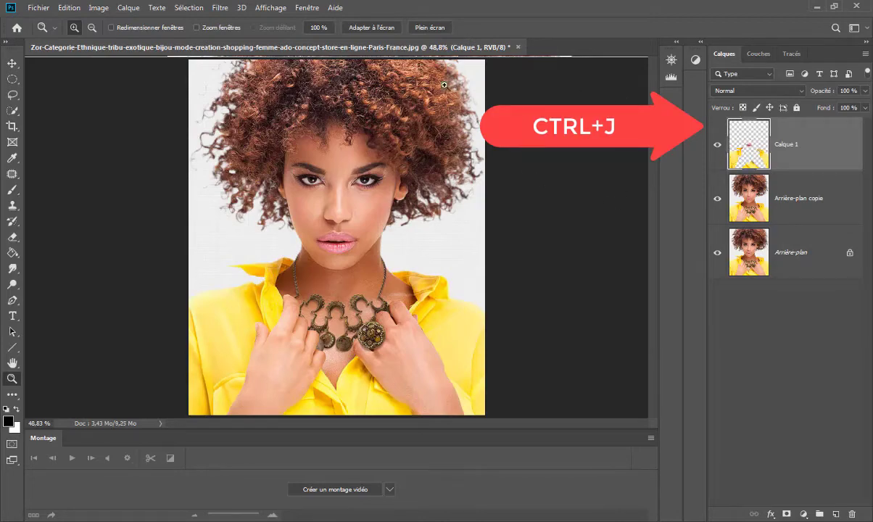
left_click(101, 8)
mouse_move(137, 40)
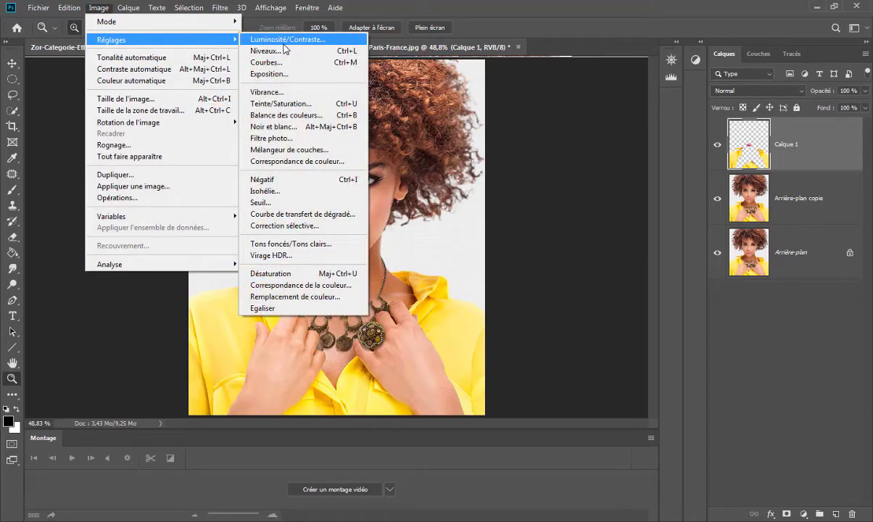
- Apply Teinte/Saturation with Coloriser on, saturation about 81 and a purple hue around 268
left_click(303, 105)
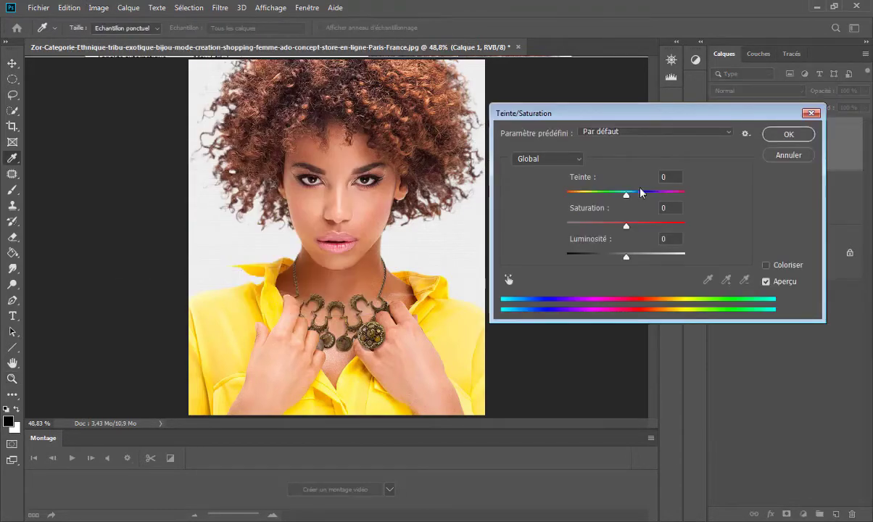
left_click(766, 266)
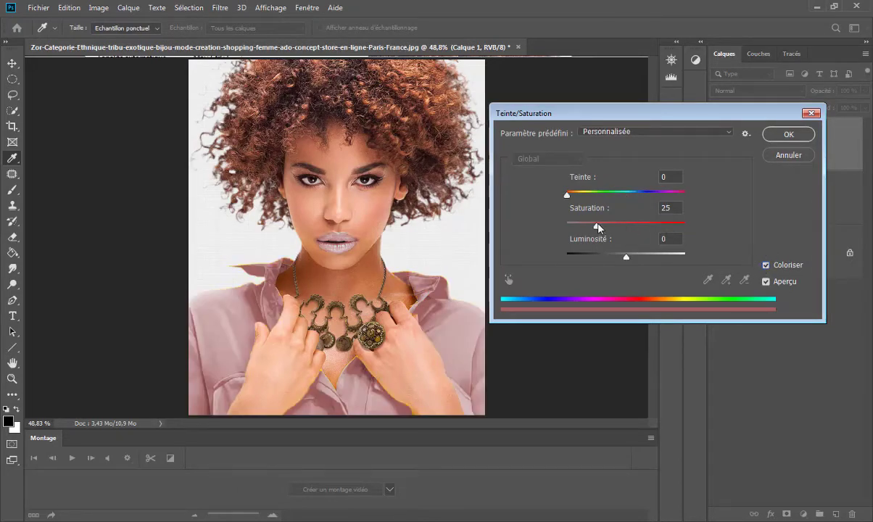
left_click_drag(596, 227, 623, 229)
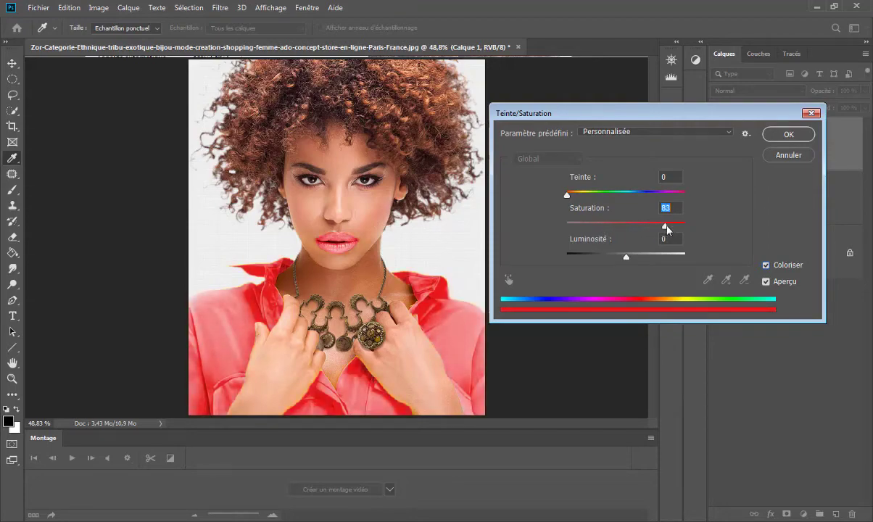
mouse_move(668, 230)
left_mouse_down()
mouse_move(592, 235)
mouse_move(628, 234)
left_mouse_up()
left_click_drag(567, 196, 586, 196)
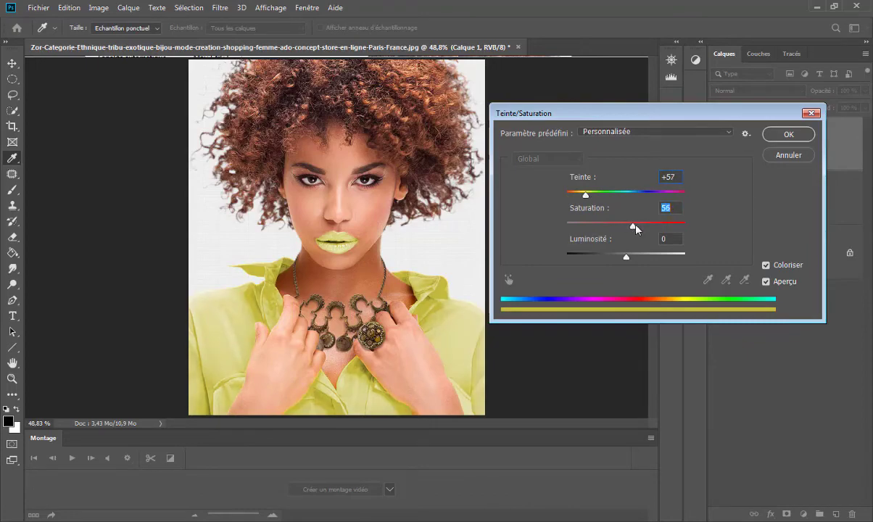
left_click_drag(628, 227, 671, 228)
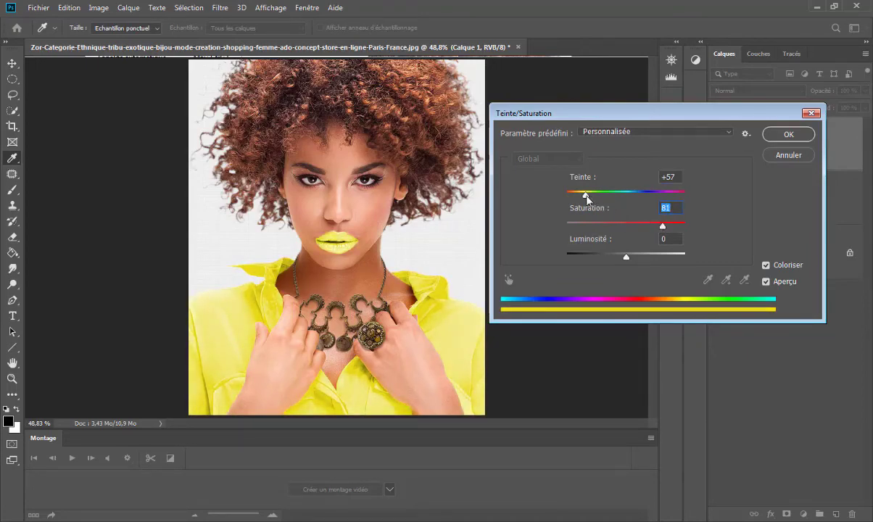
mouse_move(587, 197)
left_mouse_down()
mouse_move(677, 197)
mouse_move(668, 197)
left_mouse_up()
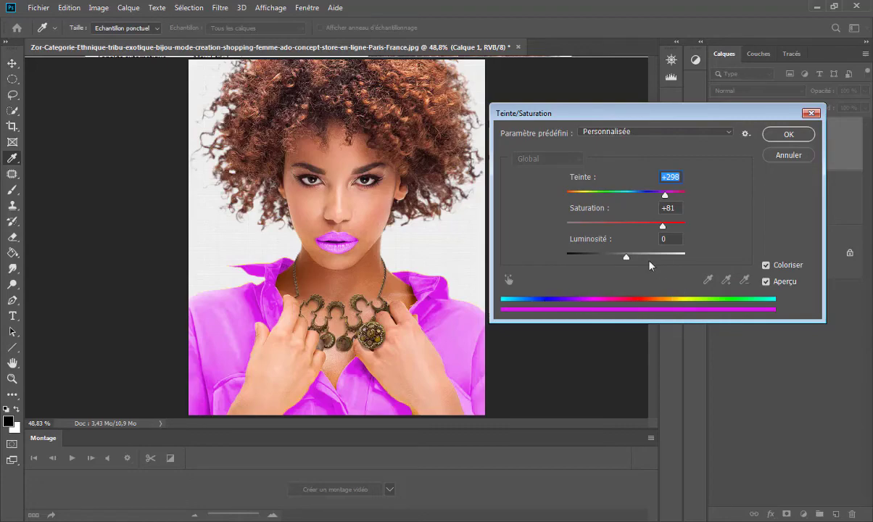
- Set the colorize to lightness -27, saturation +47 and hue 323, then apply it
mouse_move(627, 257)
left_mouse_down()
mouse_move(661, 256)
mouse_move(578, 257)
left_mouse_up()
left_click_drag(593, 258, 611, 259)
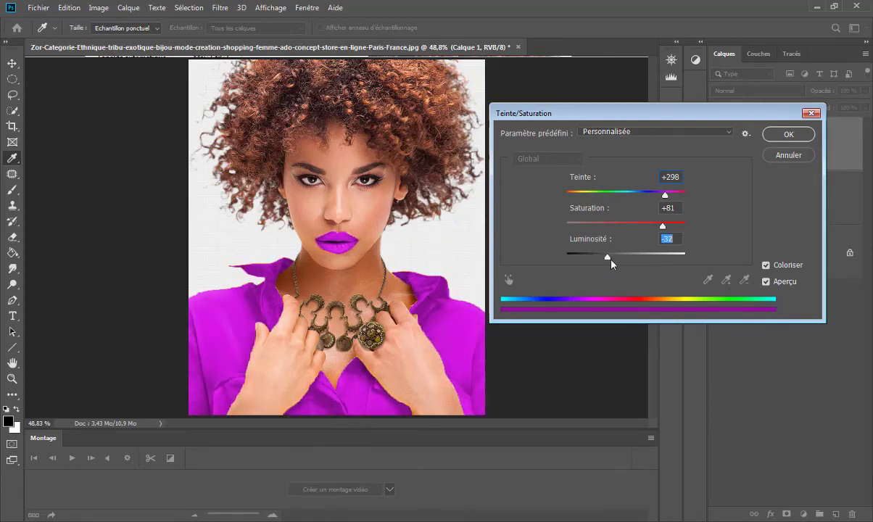
left_click_drag(663, 226, 622, 226)
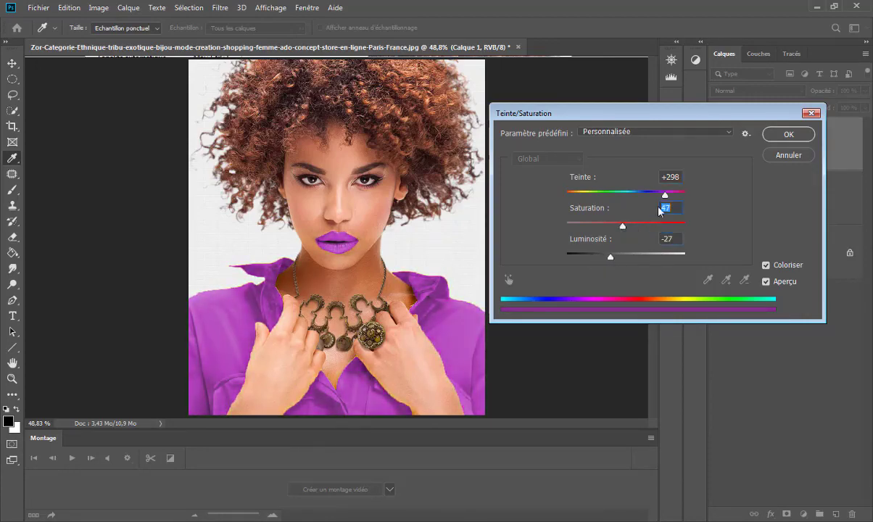
mouse_move(665, 195)
left_mouse_down()
mouse_move(561, 201)
mouse_move(675, 202)
left_mouse_up()
left_click(777, 137)
key("z")
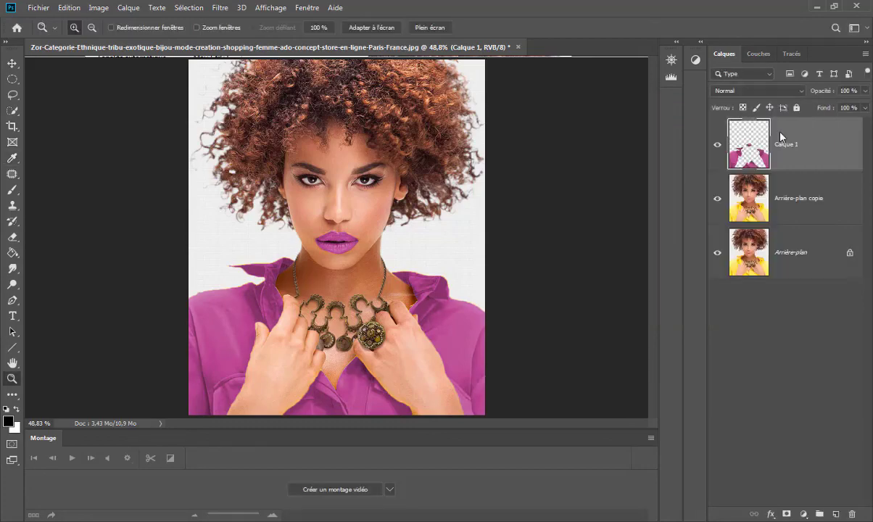